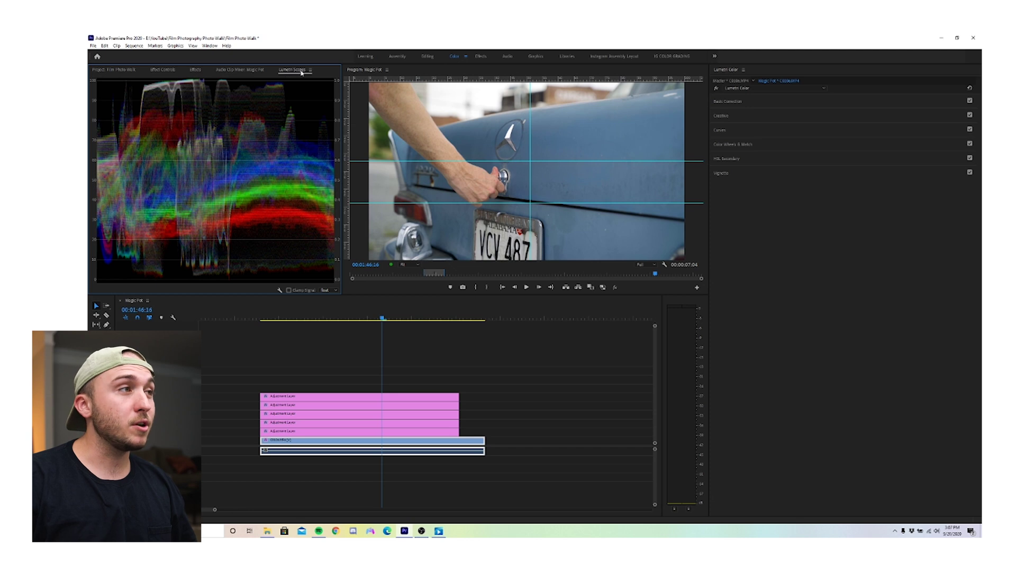
Show the Lumetri Scopes panel with Vectorscope YUV enabled and Waveform (RGB) turned off
click(210, 45)
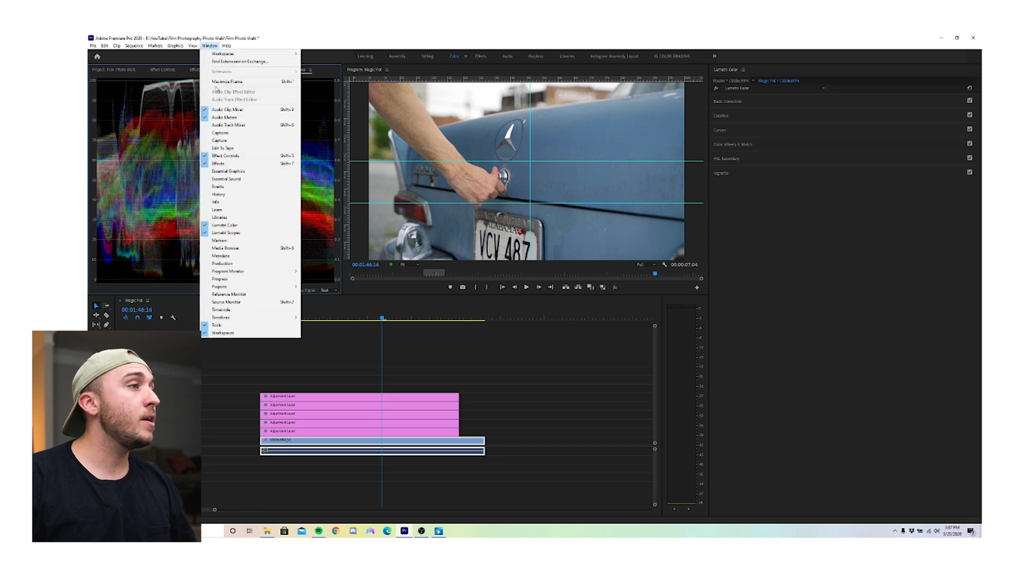
click(216, 235)
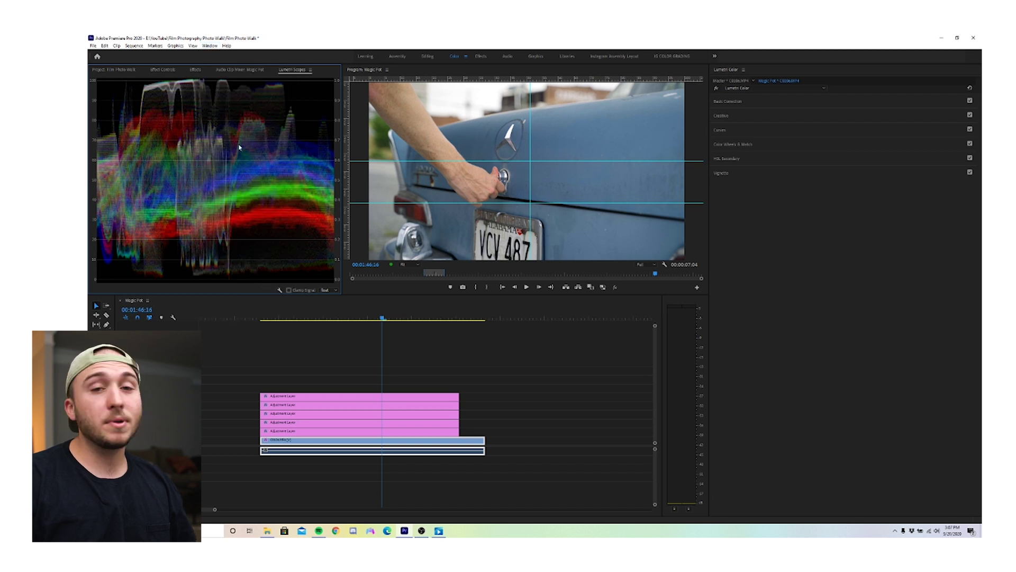
right_click(219, 141)
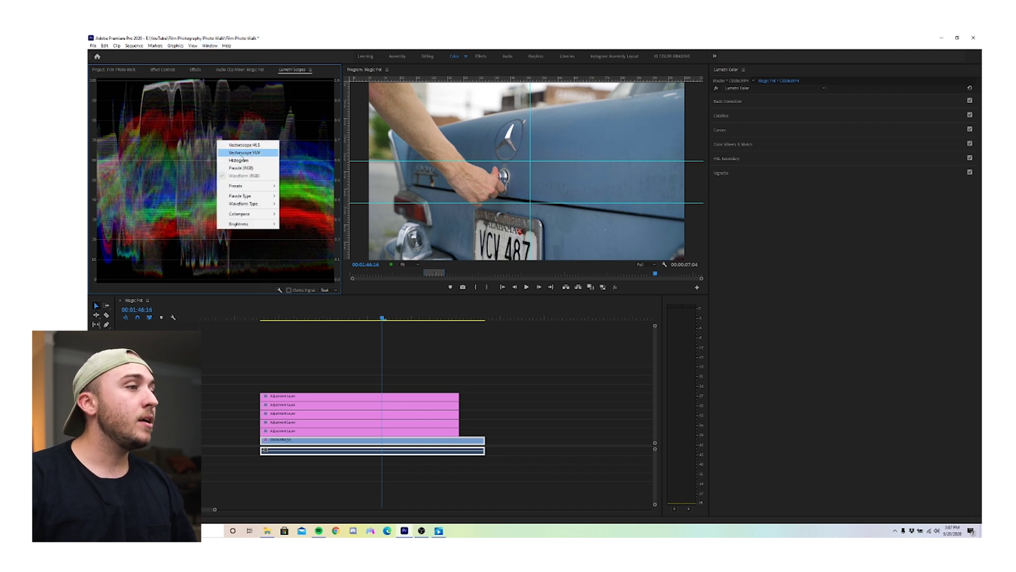
click(242, 153)
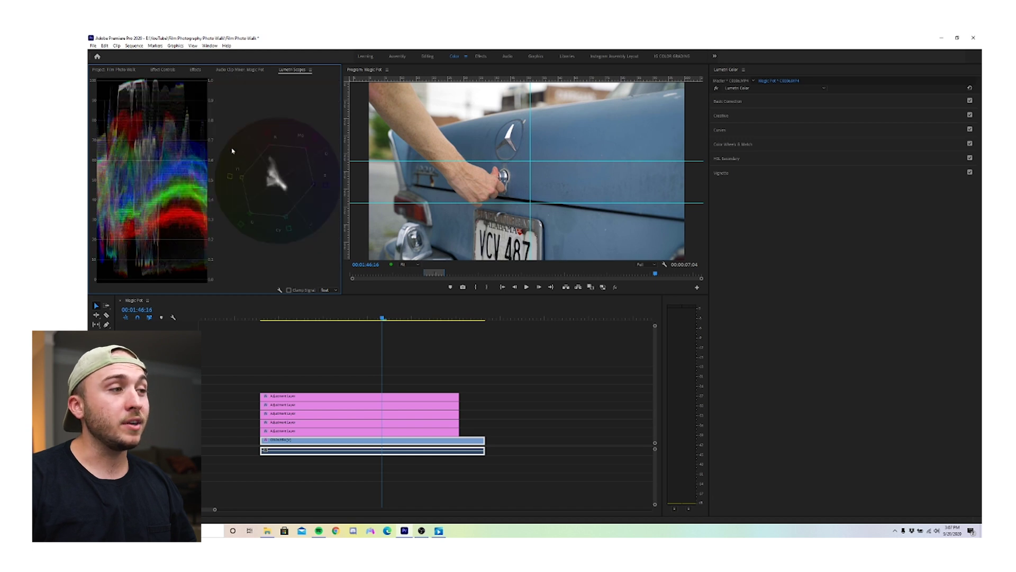
right_click(156, 160)
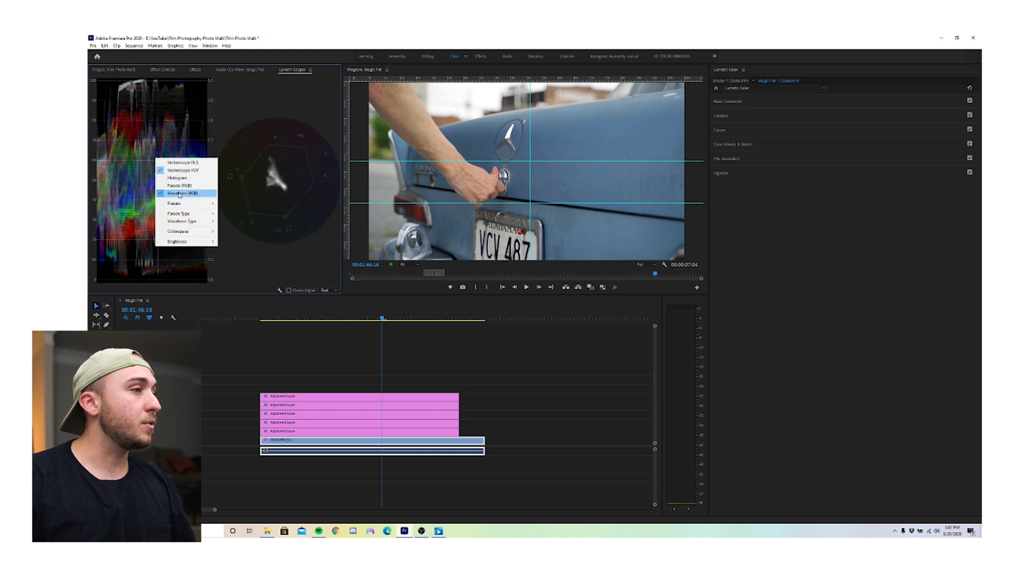
click(179, 194)
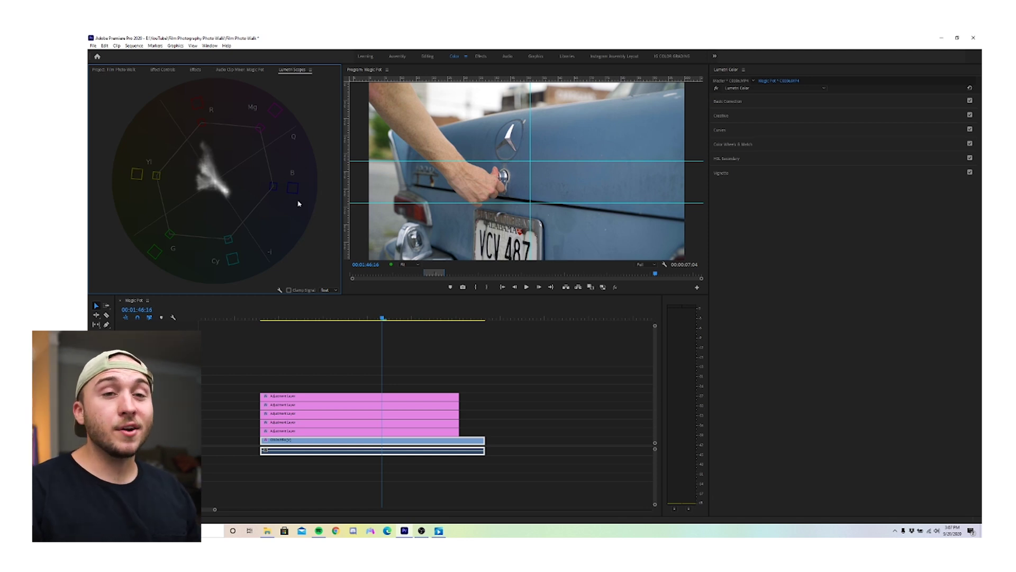
click(163, 70)
Draw a closed Opacity pen mask around the forearm, bend one edge to fit, and view the vectorscope
click(127, 164)
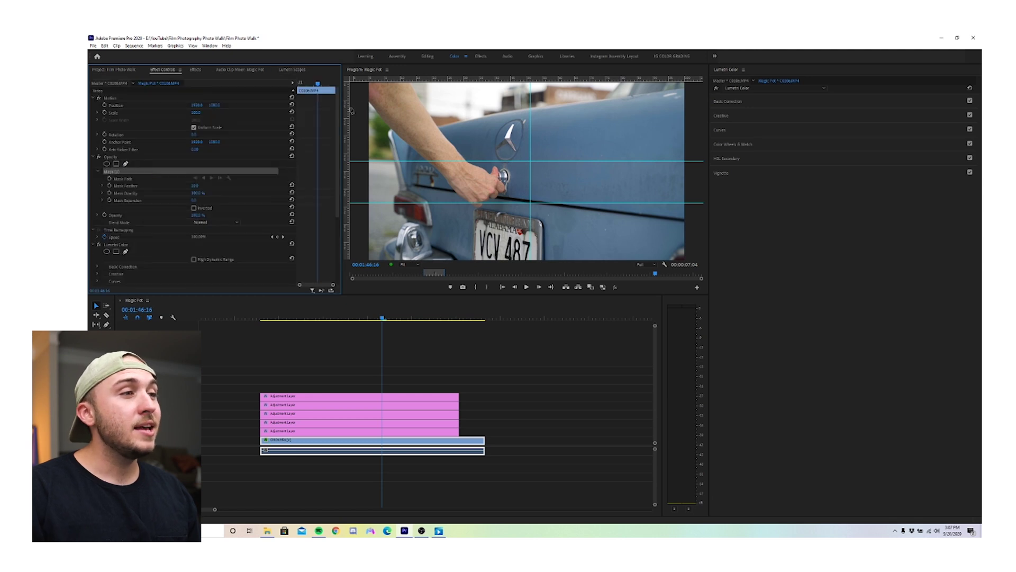
click(371, 102)
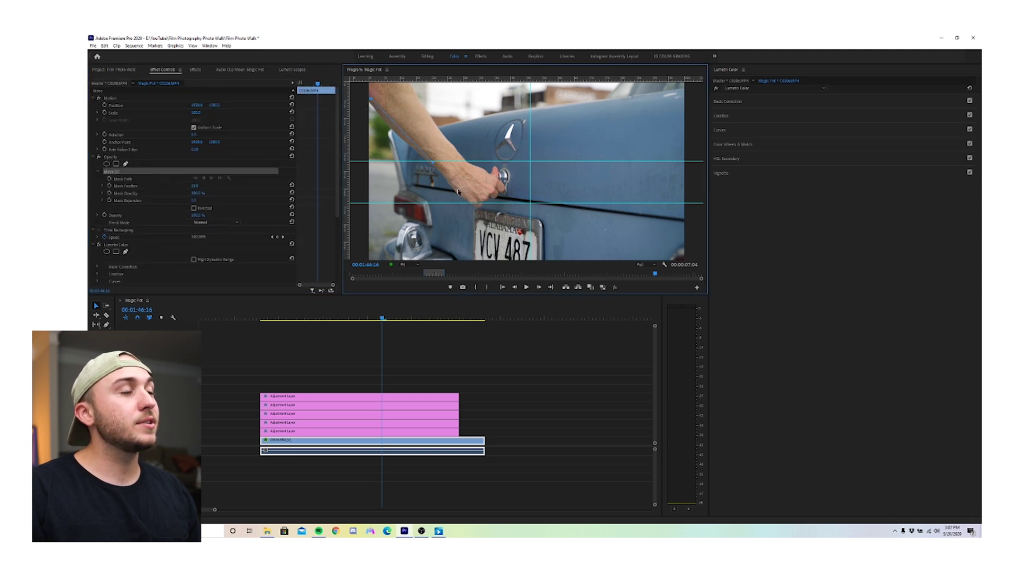
click(495, 180)
click(439, 132)
click(406, 84)
click(381, 85)
click(372, 98)
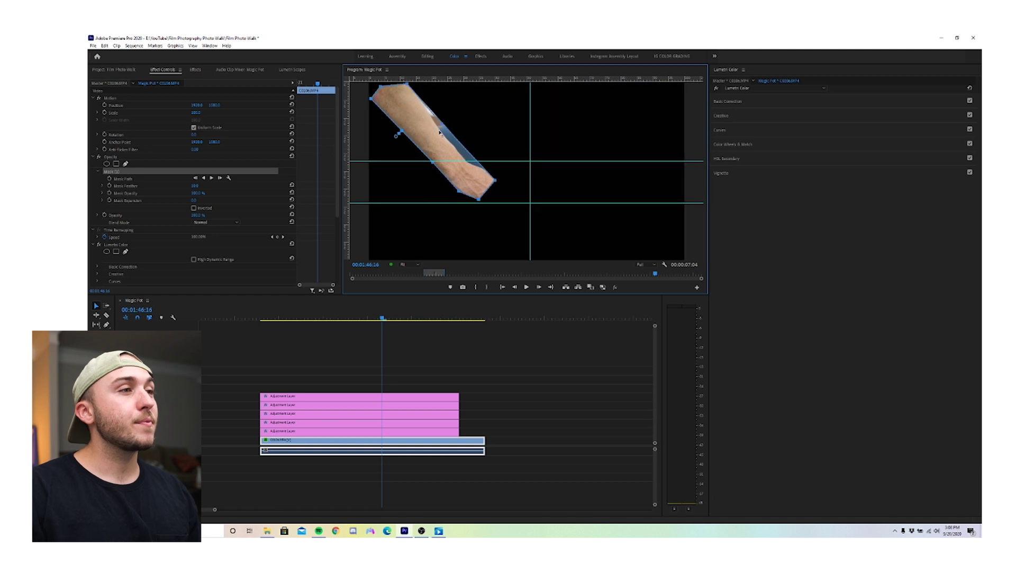
drag(469, 159, 466, 162)
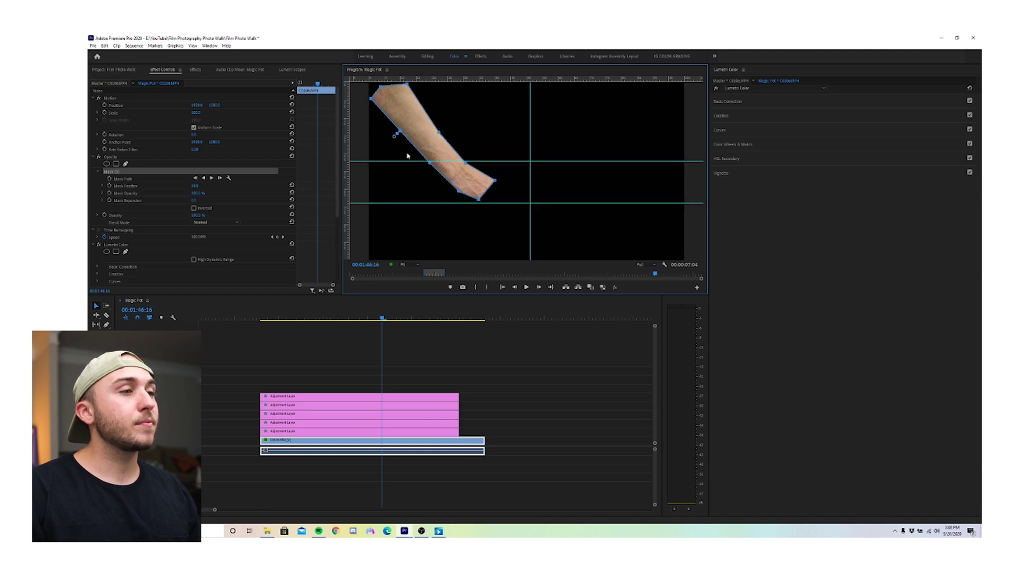
click(296, 70)
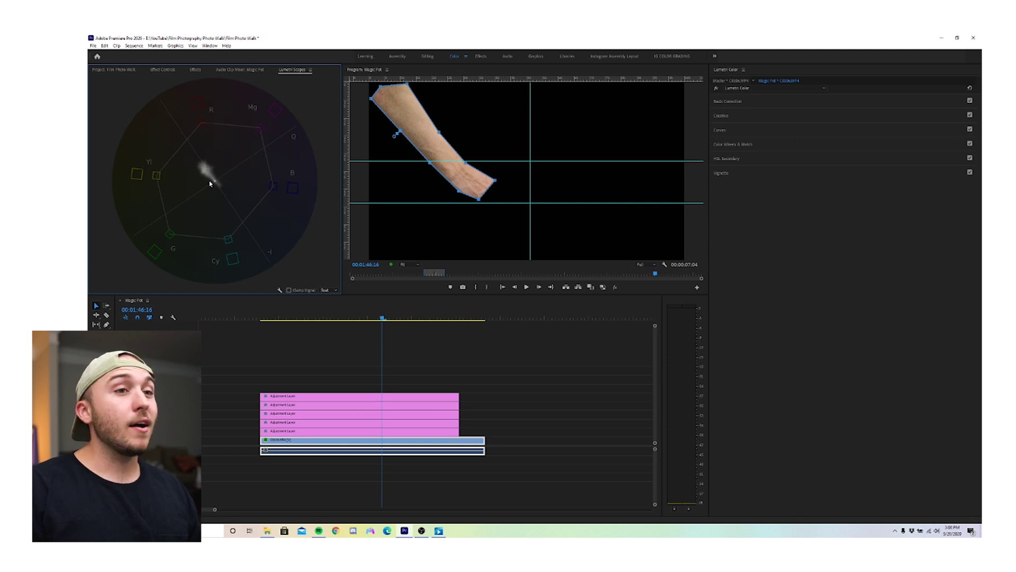
Sample the forearm's skin colour onto the Hue vs Hue curve and drag it strongly as a test
click(722, 132)
scroll(835, 306, down, 6)
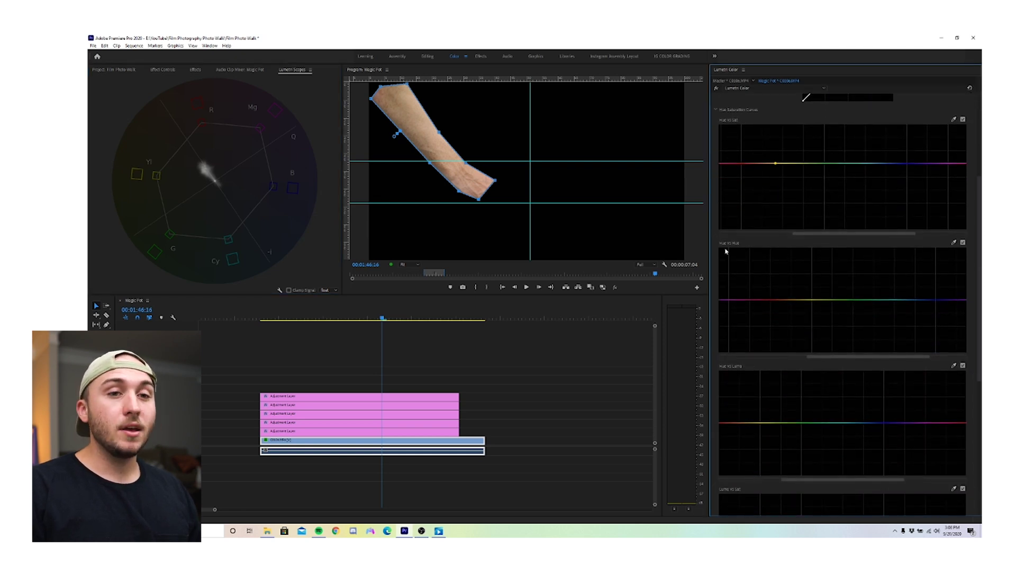
click(954, 242)
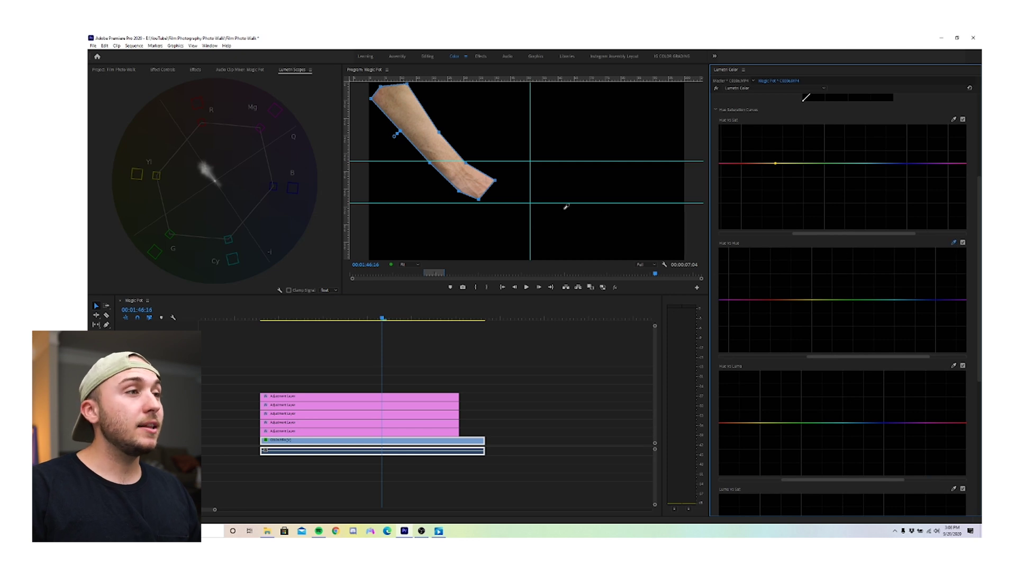
click(469, 184)
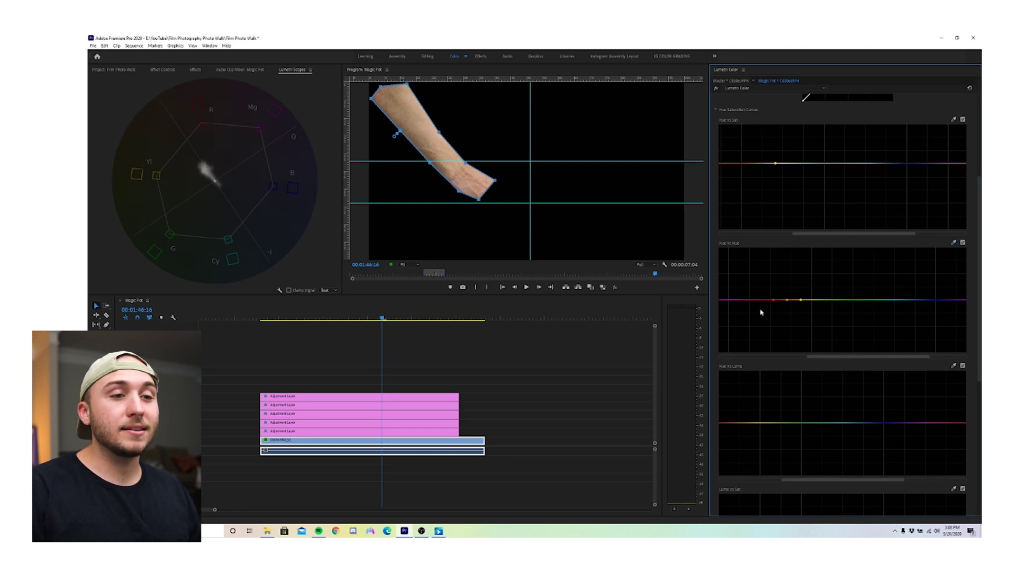
drag(788, 300, 790, 320)
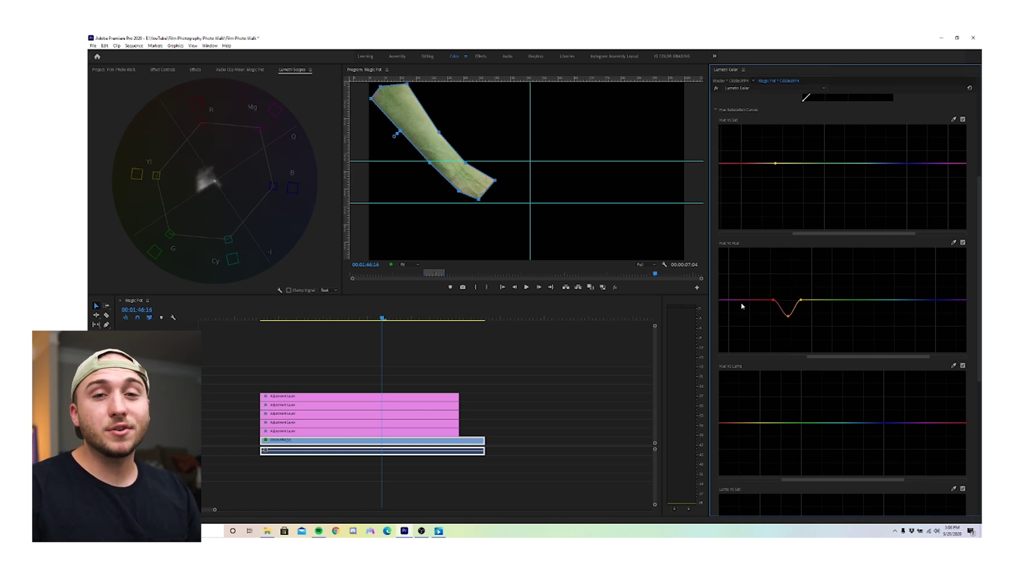
Zoom the program monitor to 75%, widen the skin-hue range left and deepen its dip
click(408, 264)
click(410, 305)
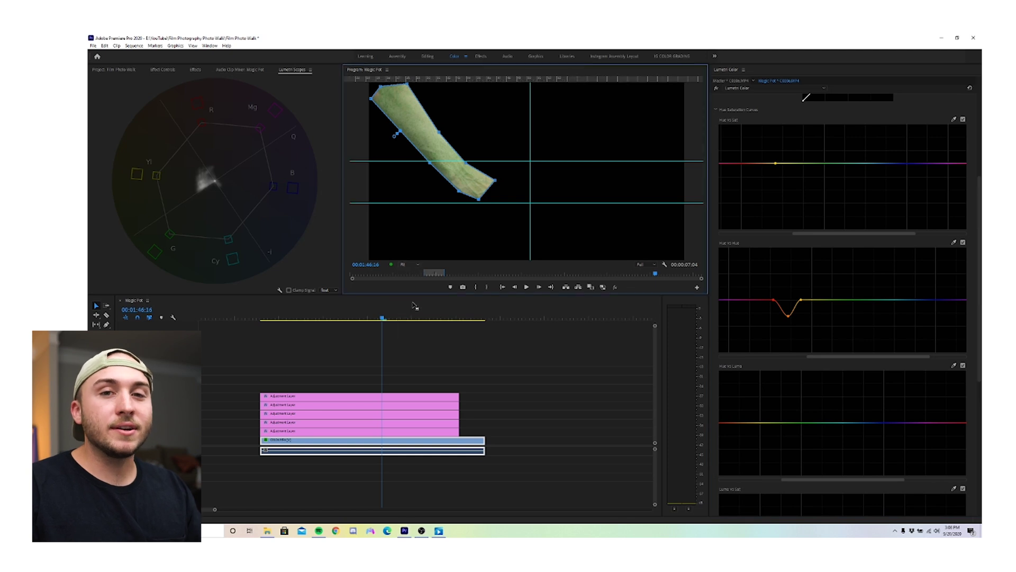
drag(479, 258, 443, 258)
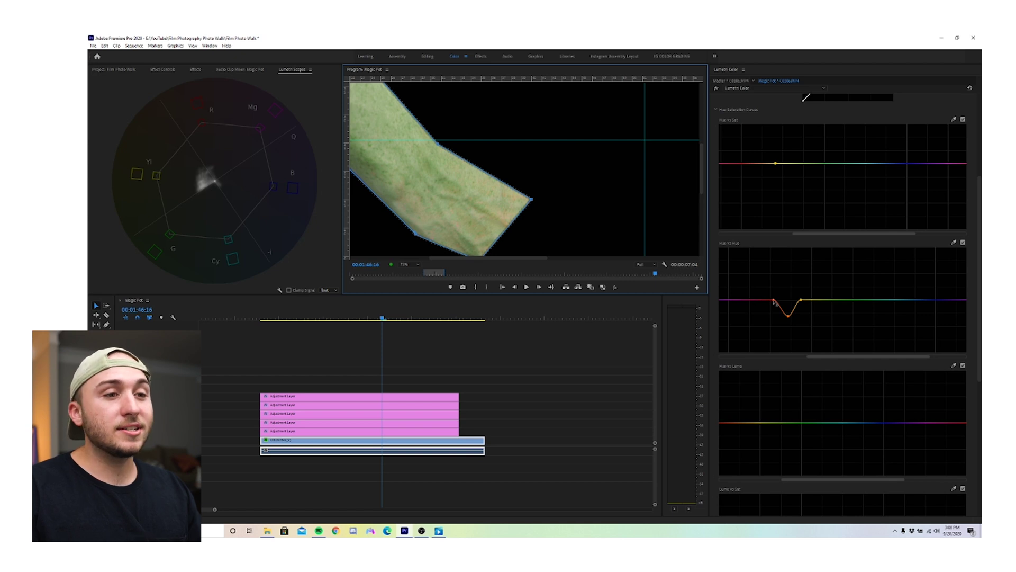
mouse_move(775, 302)
mouse_down()
mouse_move(765, 303)
mouse_move(807, 299)
mouse_move(759, 300)
mouse_up()
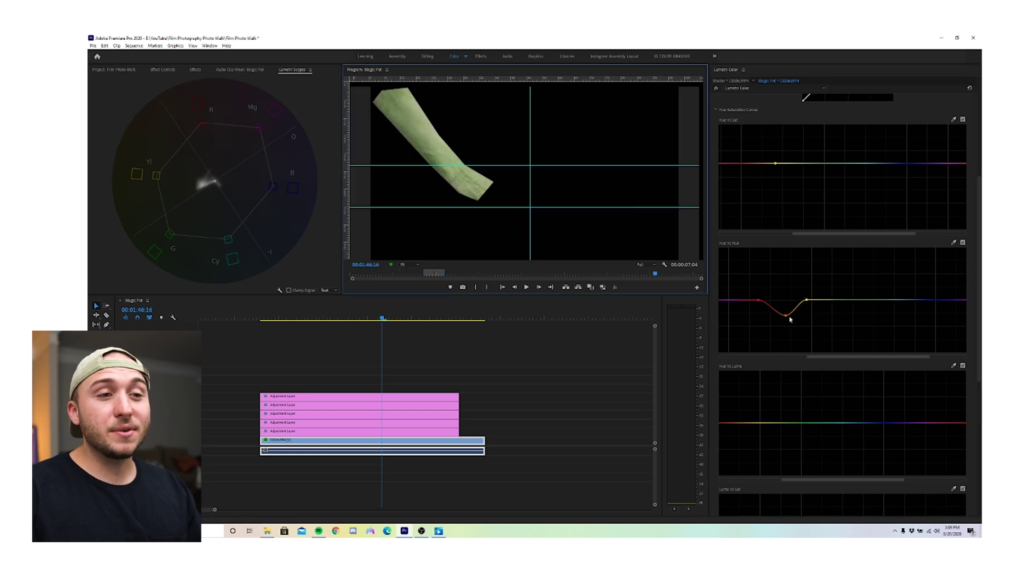
mouse_move(787, 316)
mouse_down()
mouse_move(783, 341)
mouse_move(786, 302)
mouse_up()
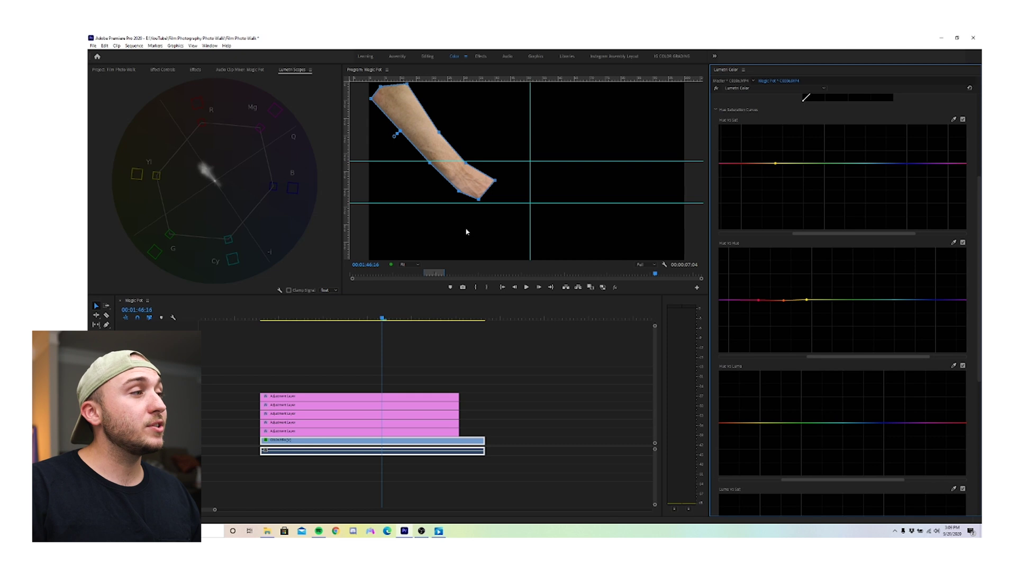
Nudge the middle skin-hue point on the Hue vs Hue curve slightly up and left
click(784, 300)
drag(785, 304, 786, 301)
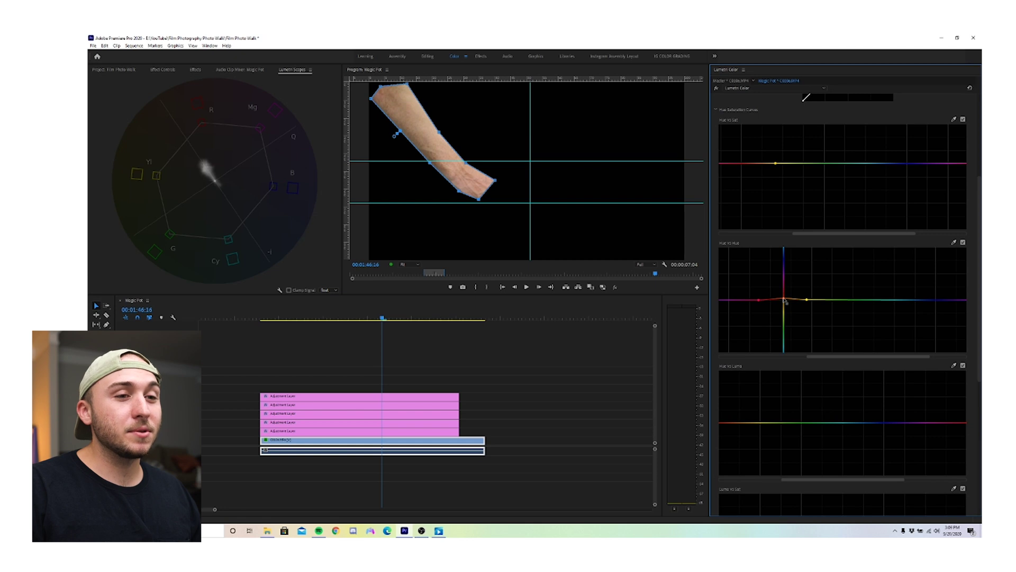
drag(786, 302, 784, 302)
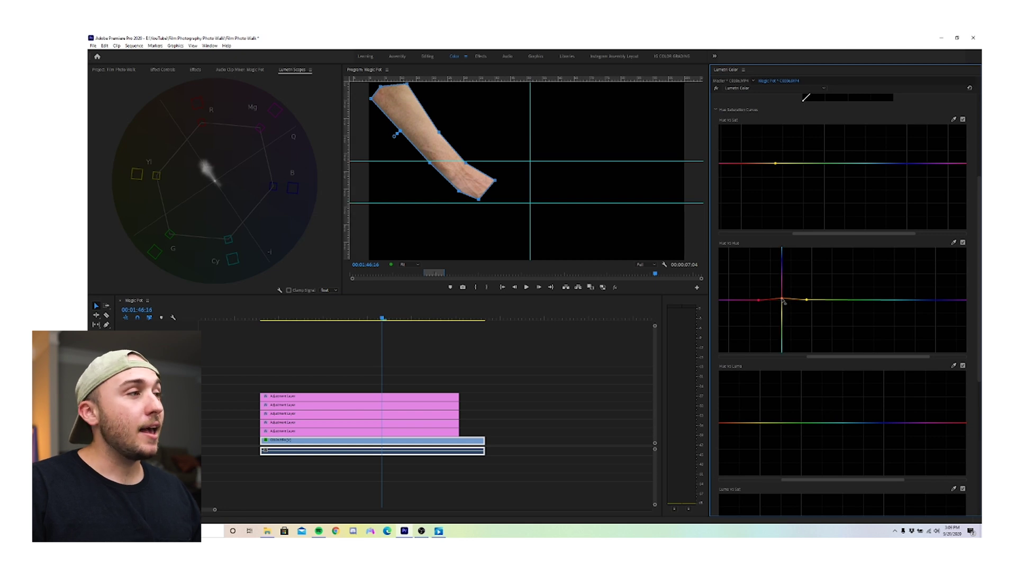
Toggle the Hue vs Hue curve off and on twice to compare the correction
click(963, 242)
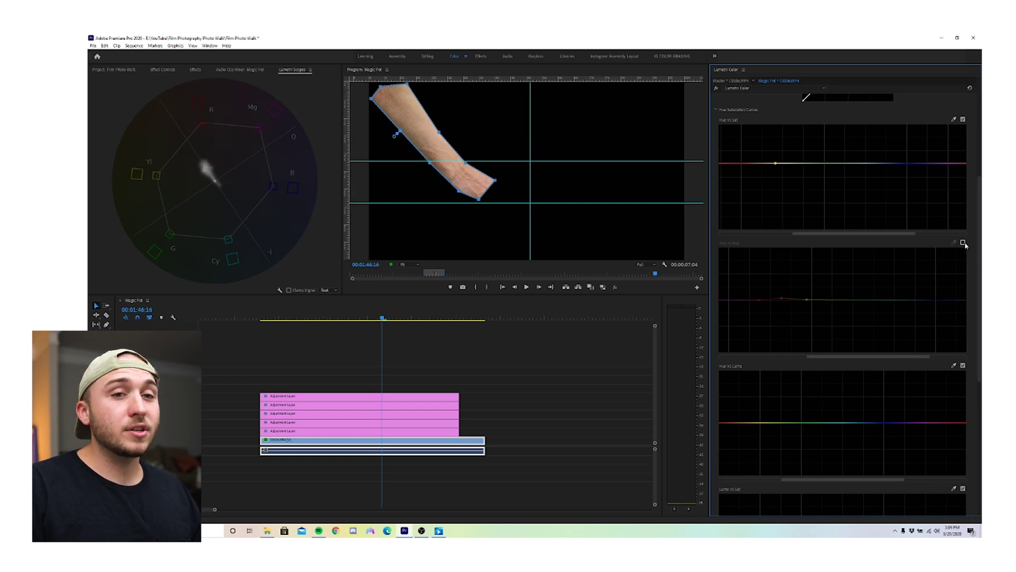
click(964, 242)
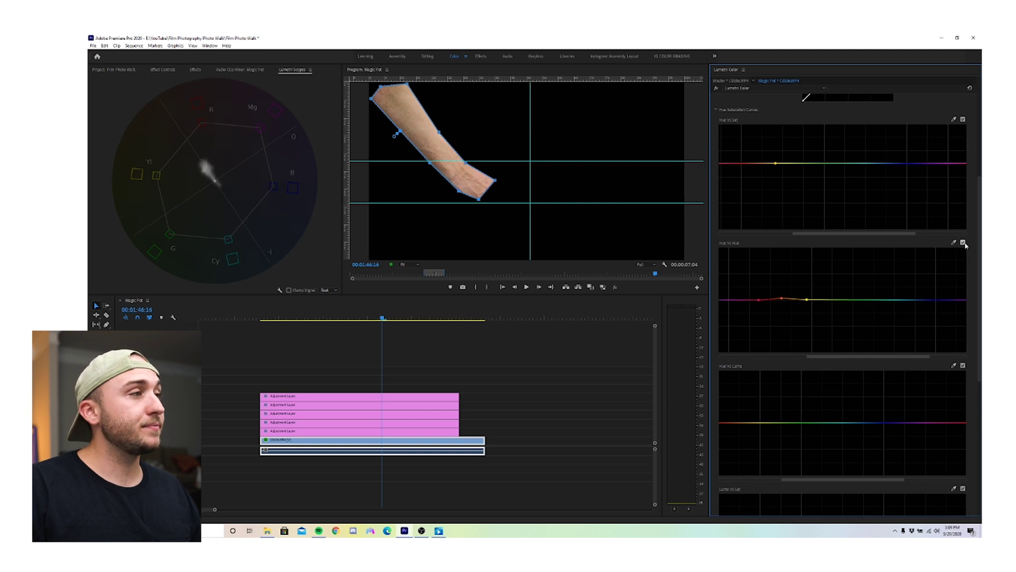
click(964, 243)
click(963, 243)
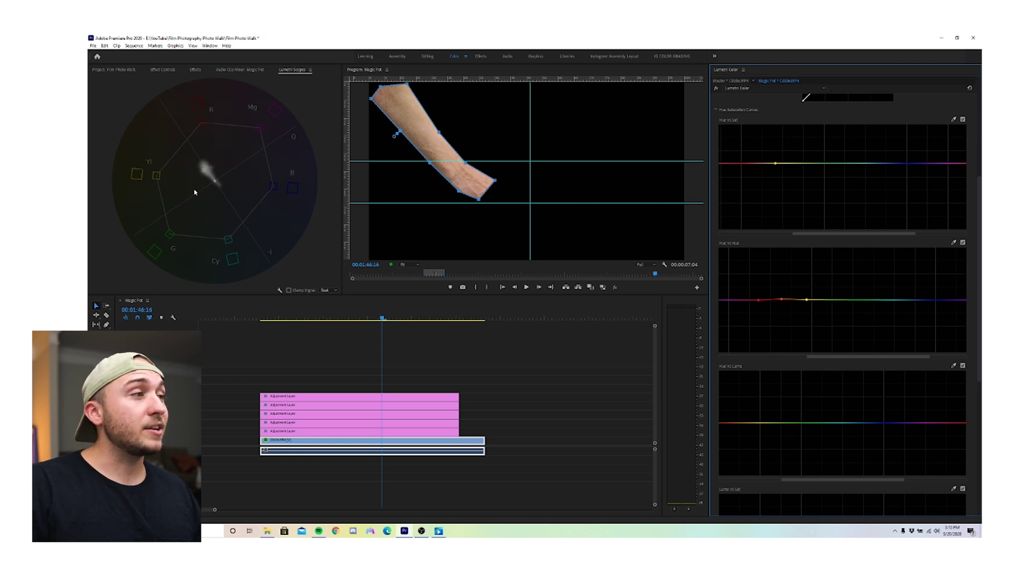
Add a Hue vs Hue control point and drag the skin-hue point right onto the skin-tone line
click(832, 299)
click(809, 300)
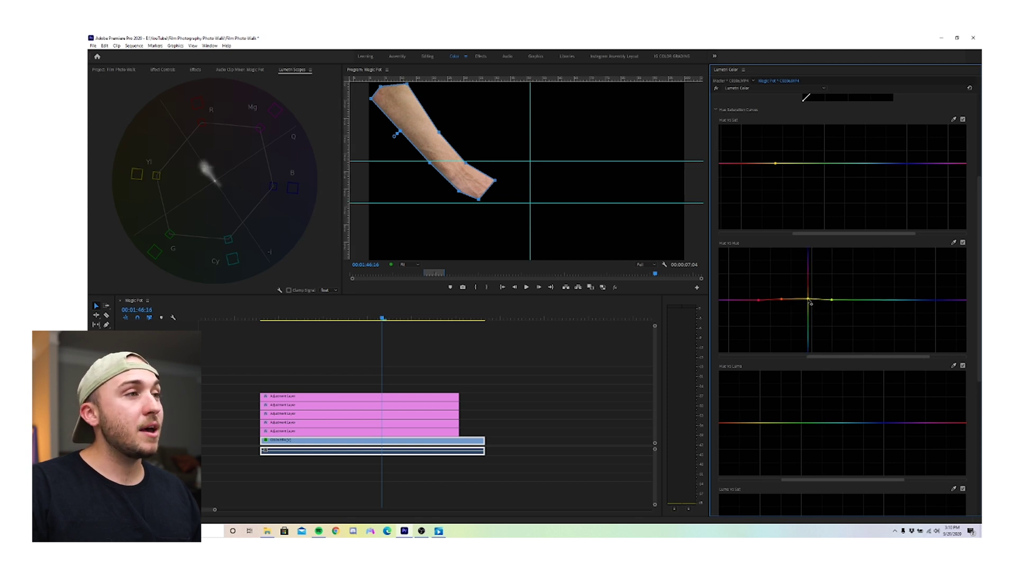
drag(809, 300, 833, 303)
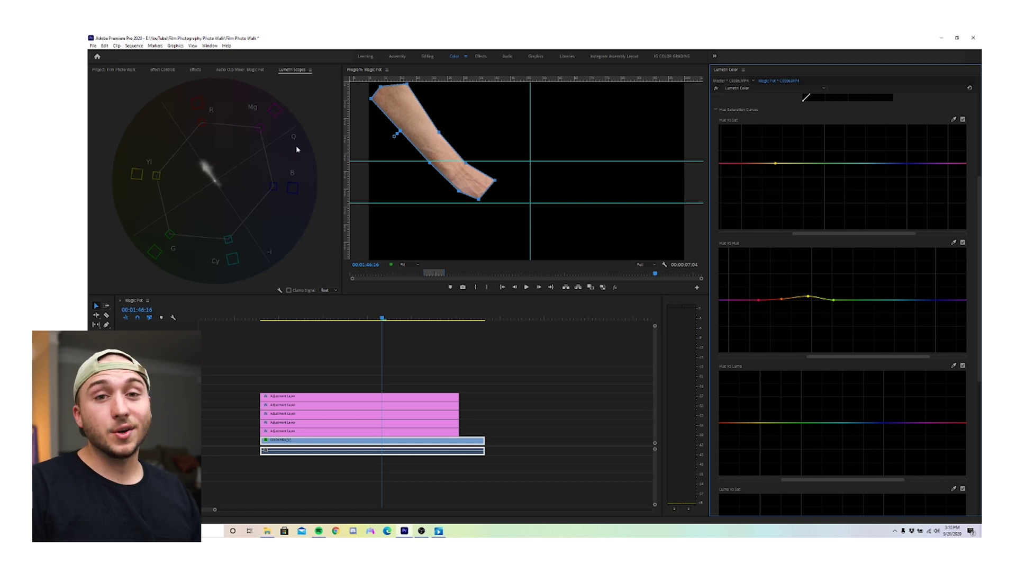
Disable the arm's Opacity mask in Effect Controls and return to the vectorscope
click(162, 70)
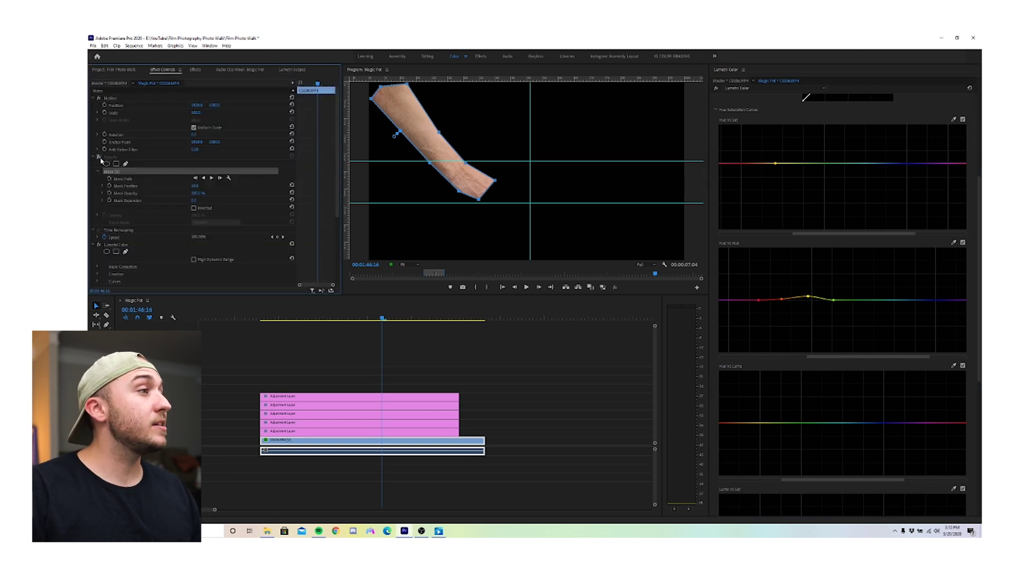
click(290, 71)
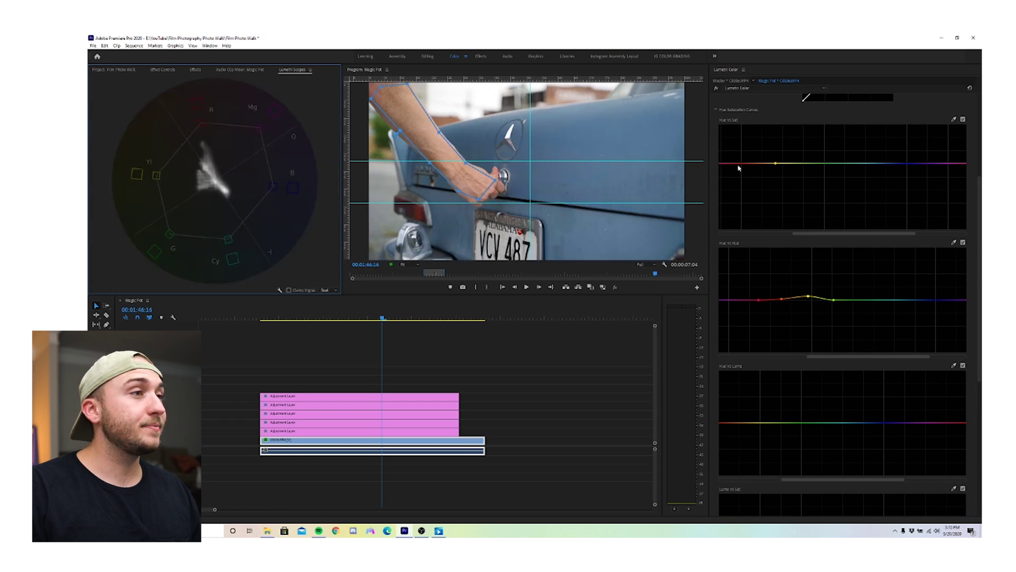